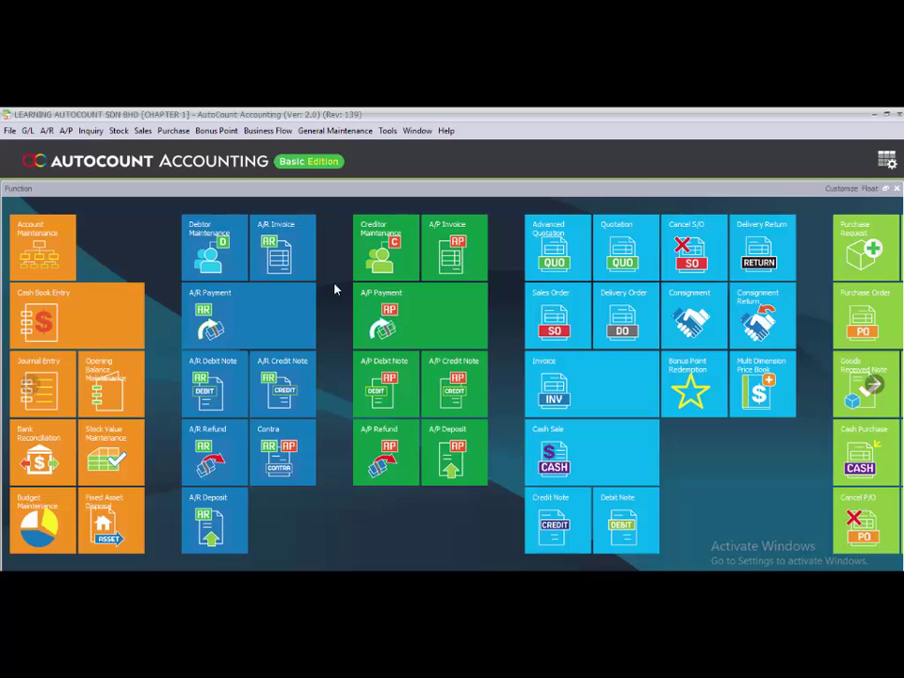
Step: In Debtor Maintenance, assign the first listed sales agent and Net 30 days credit term to CUSTOMER 1, and save the account
left_click(214, 261)
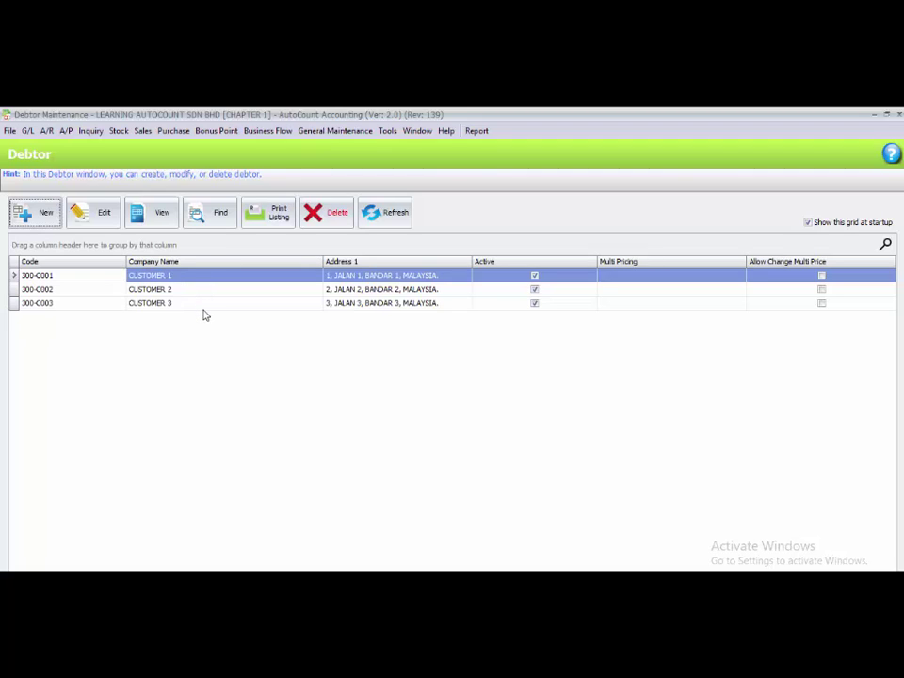
left_click(142, 276)
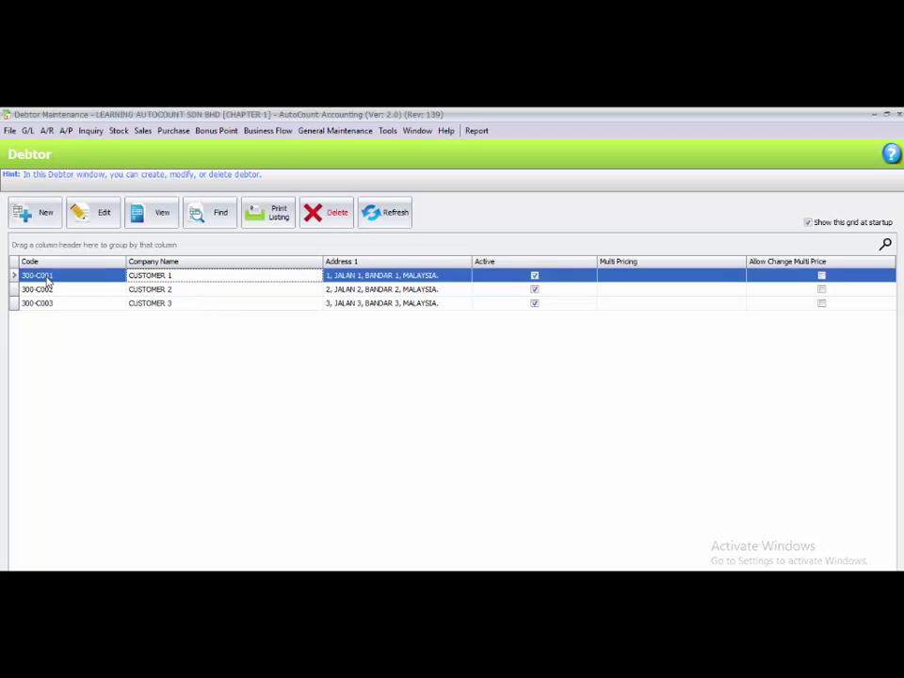
left_click(88, 213)
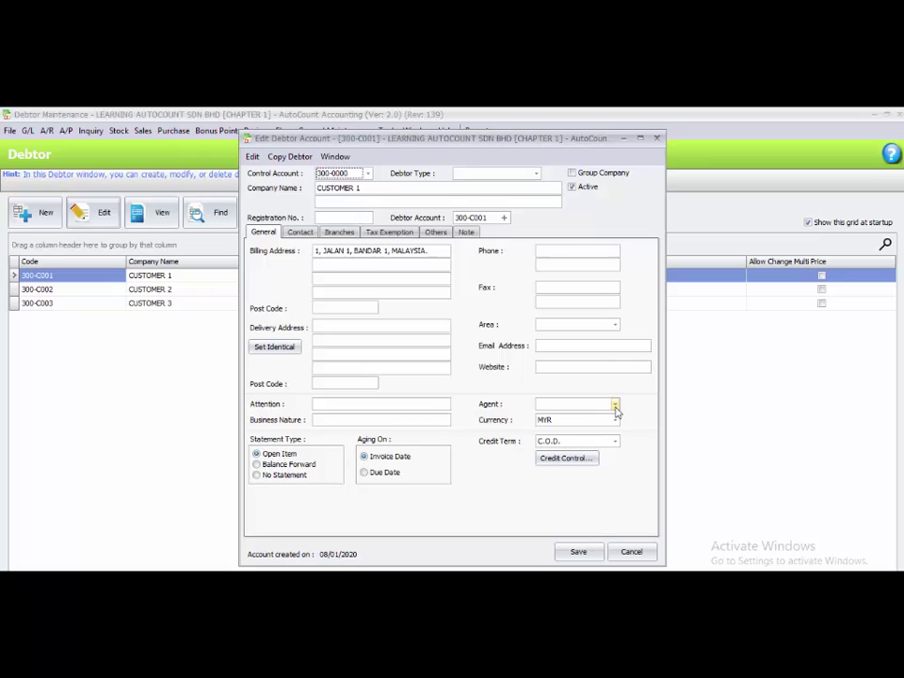
left_click(615, 406)
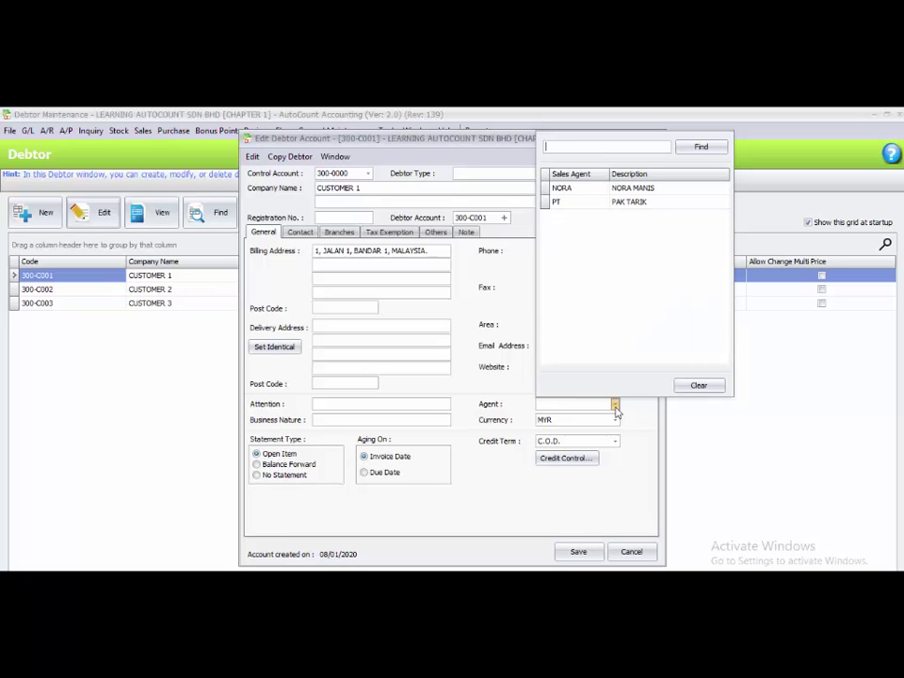
left_click(588, 187)
left_click(615, 441)
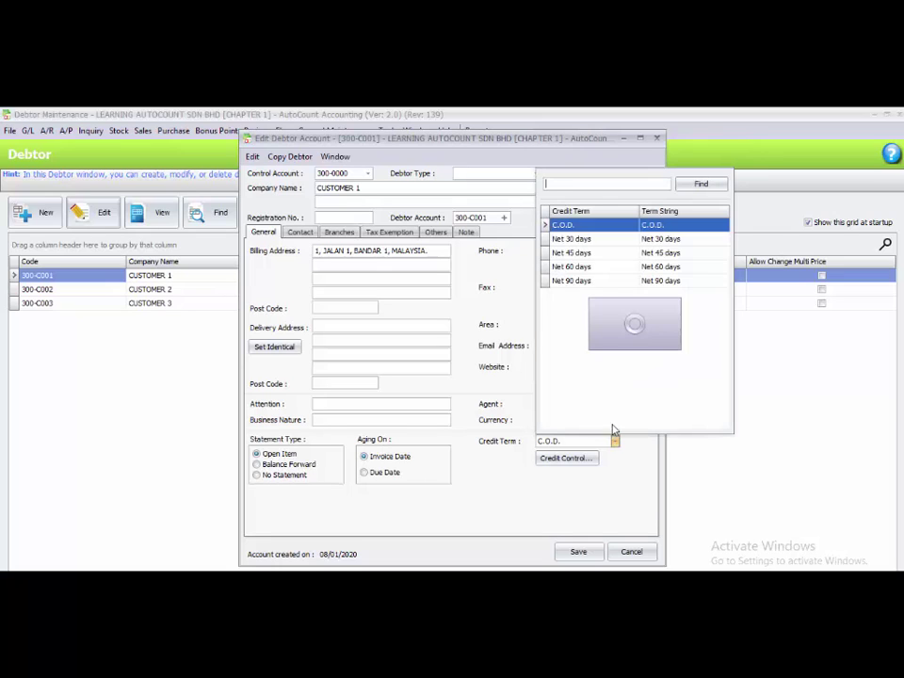
left_click(596, 240)
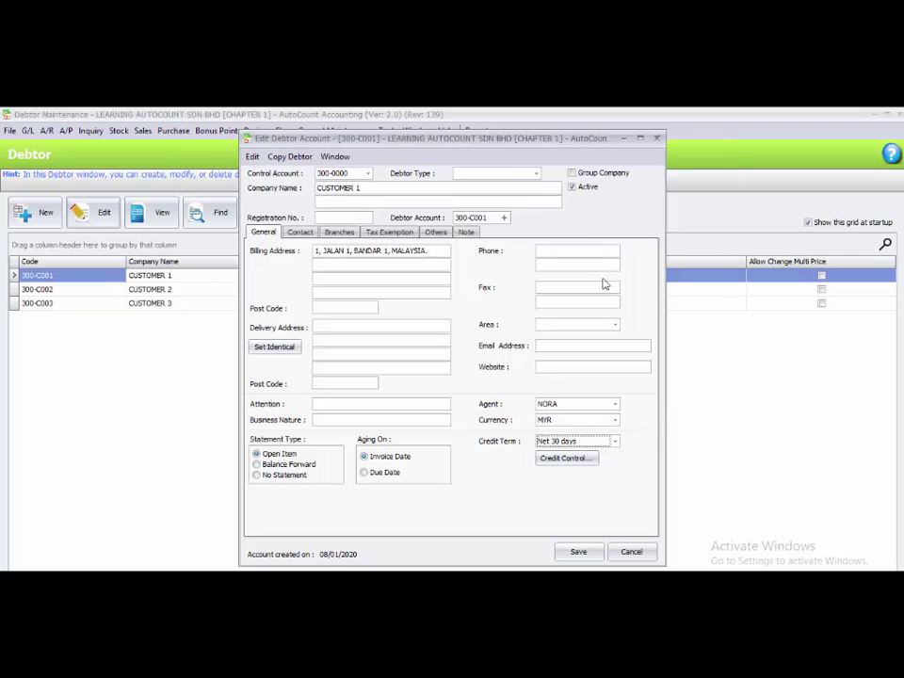
left_click(578, 553)
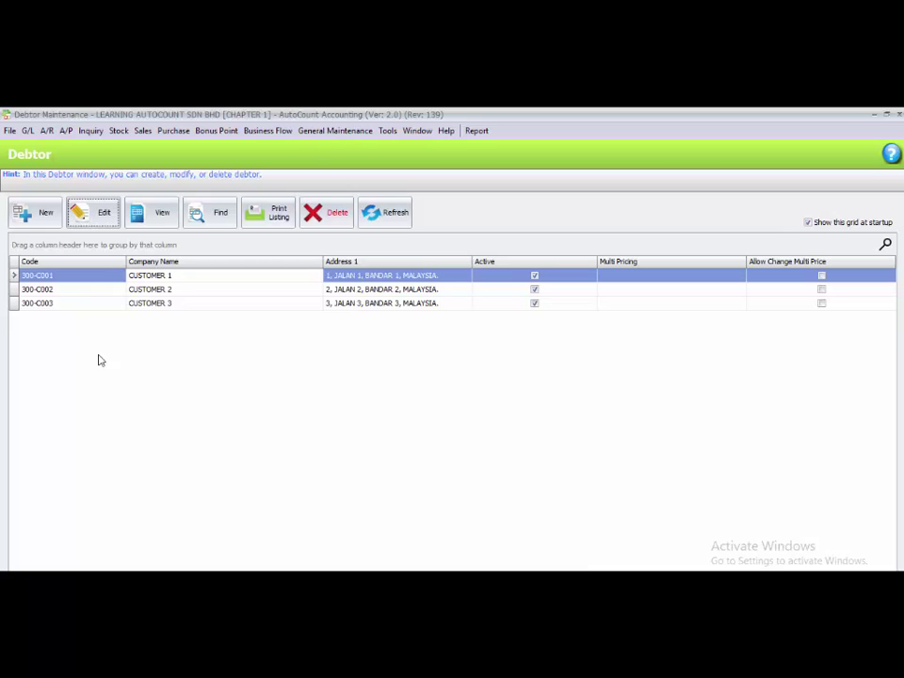
Step: Set CUSTOMER 2's agent to PT and credit term to Net 30 days, and save the debtor account
left_click(63, 292)
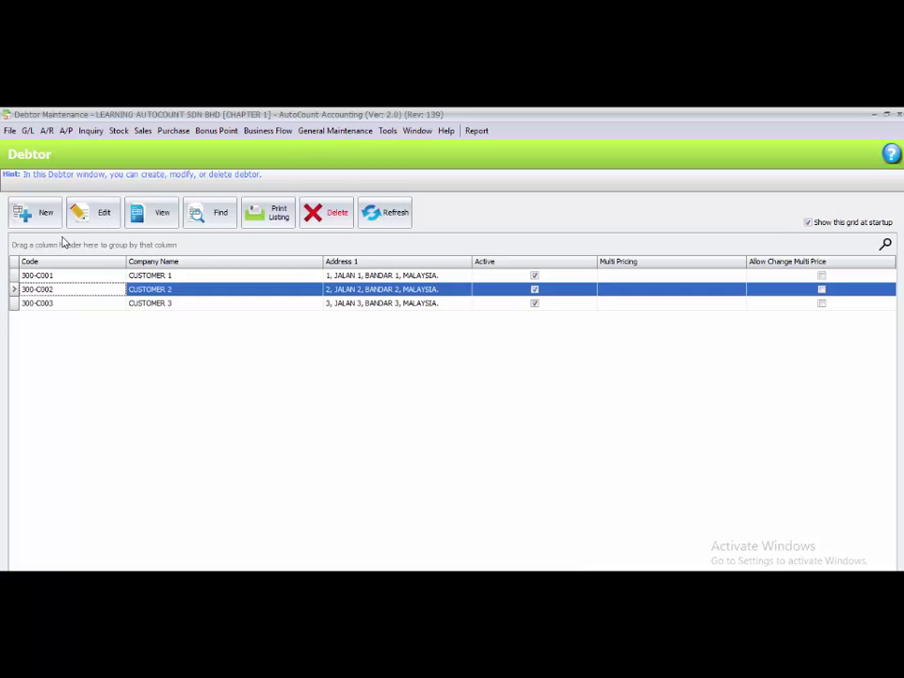
left_click(98, 214)
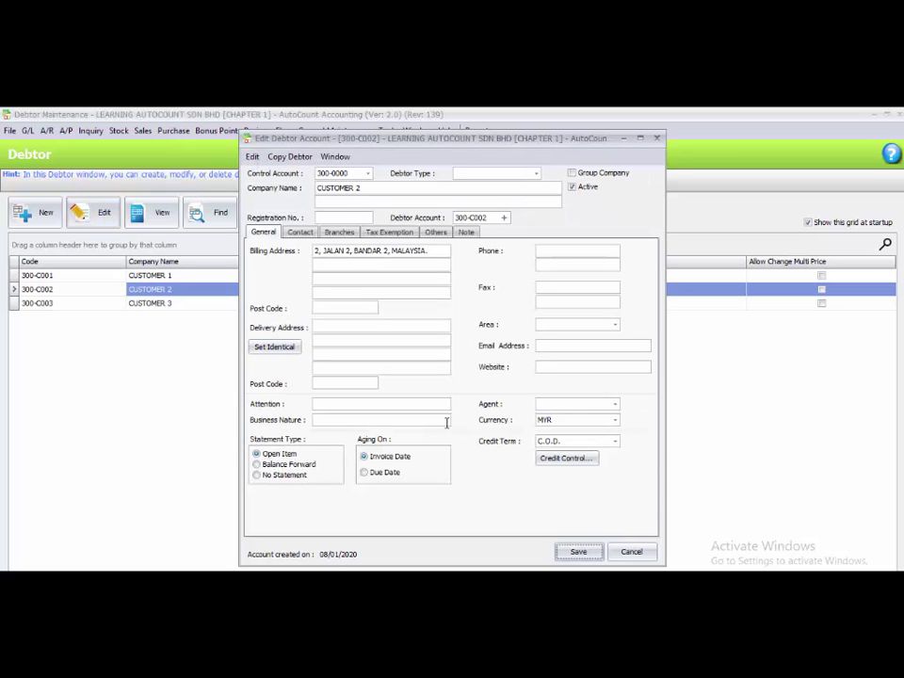
left_click(582, 409)
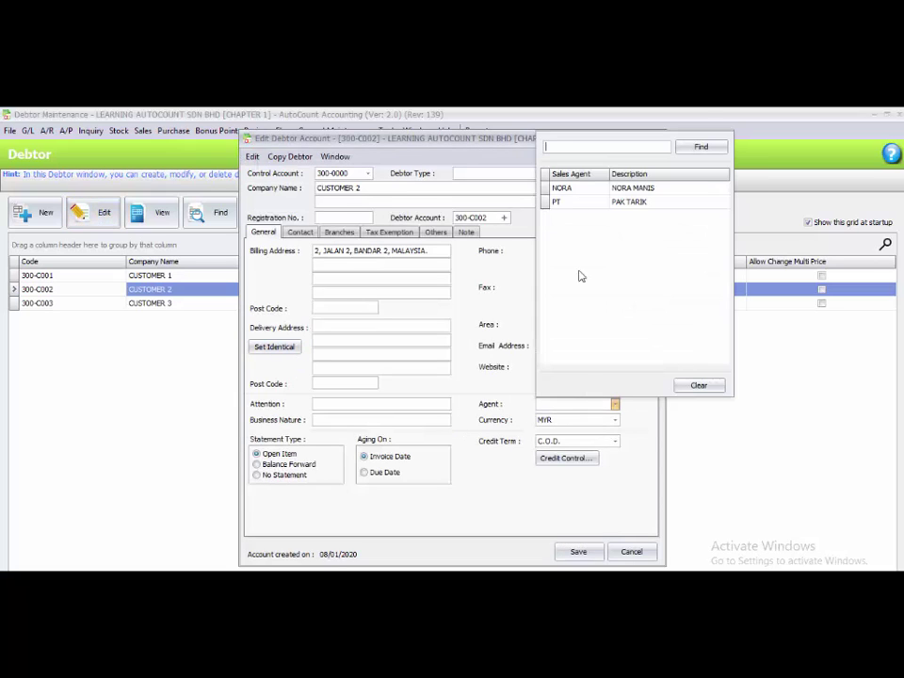
left_click(569, 203)
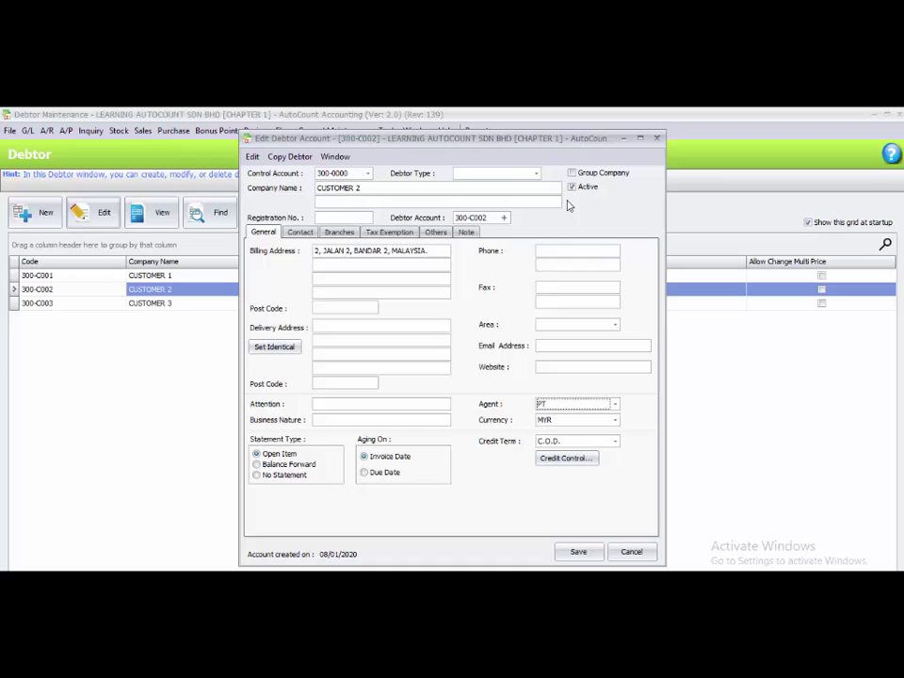
left_click(571, 439)
left_click(593, 240)
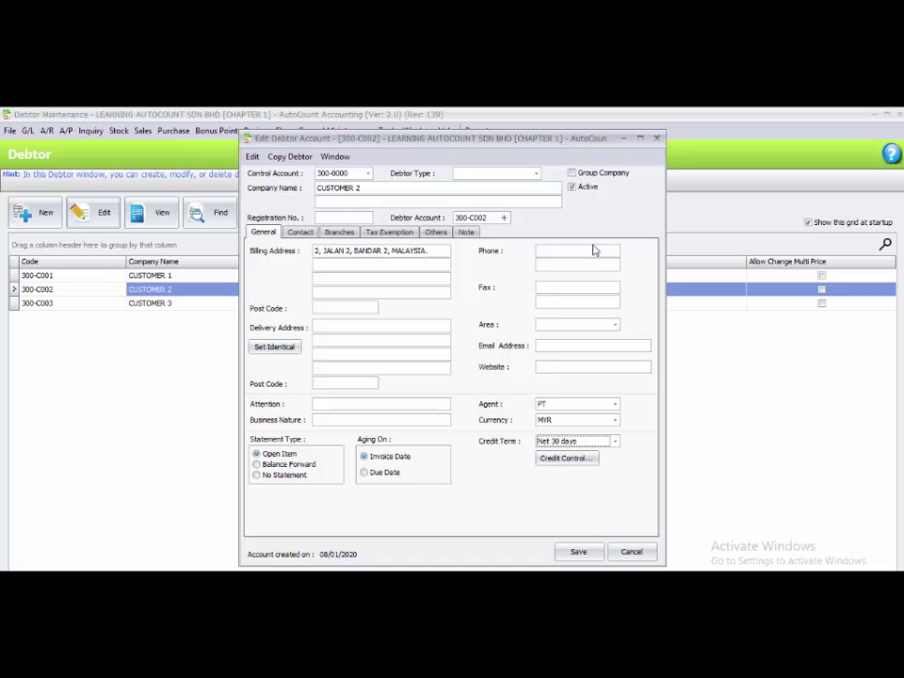
left_click(569, 549)
Step: Save CUSTOMER 3 with agent PT and credit term Net 30 days, and close the debtor listing
left_click(100, 305)
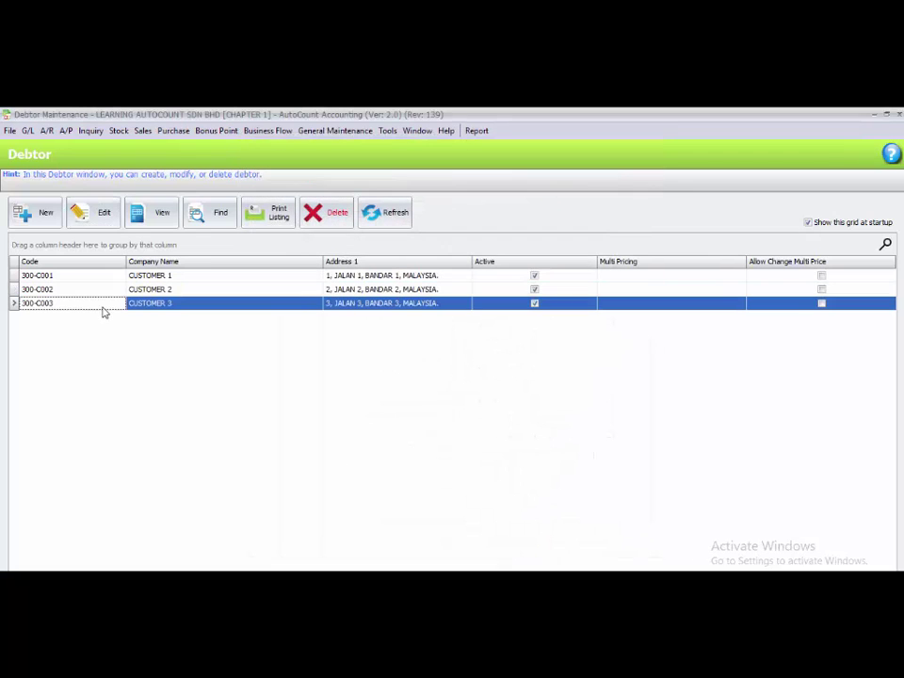
left_click(91, 216)
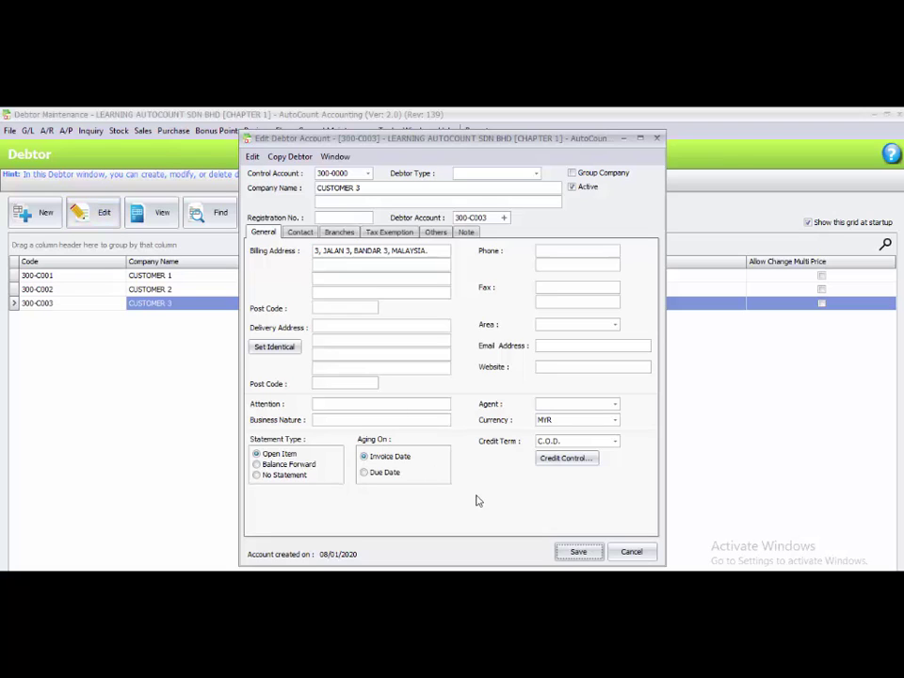
left_click(547, 407)
double_click(565, 202)
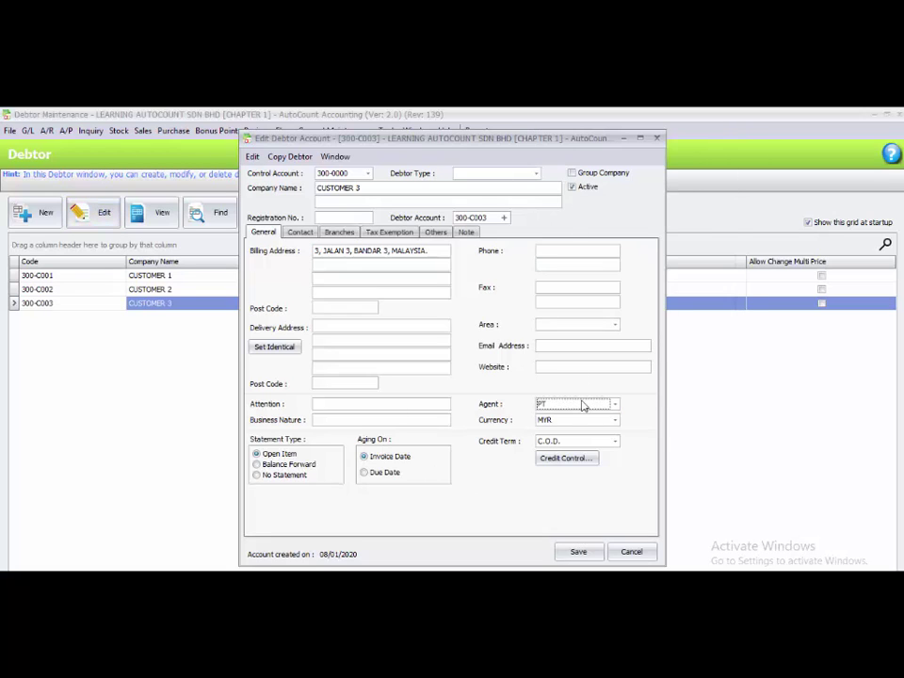
left_click(595, 444)
left_click(583, 238)
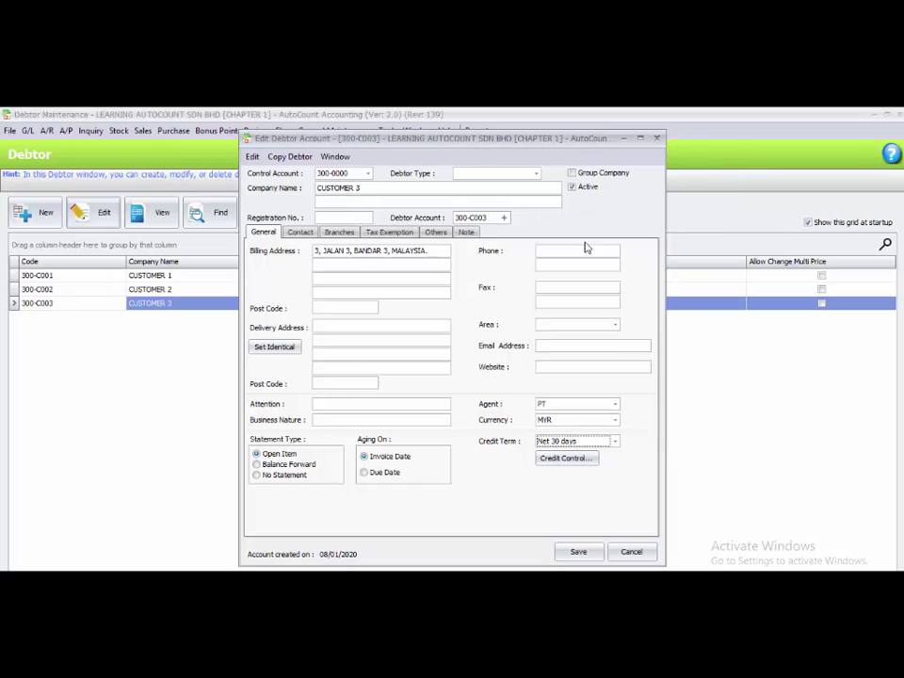
left_click(581, 553)
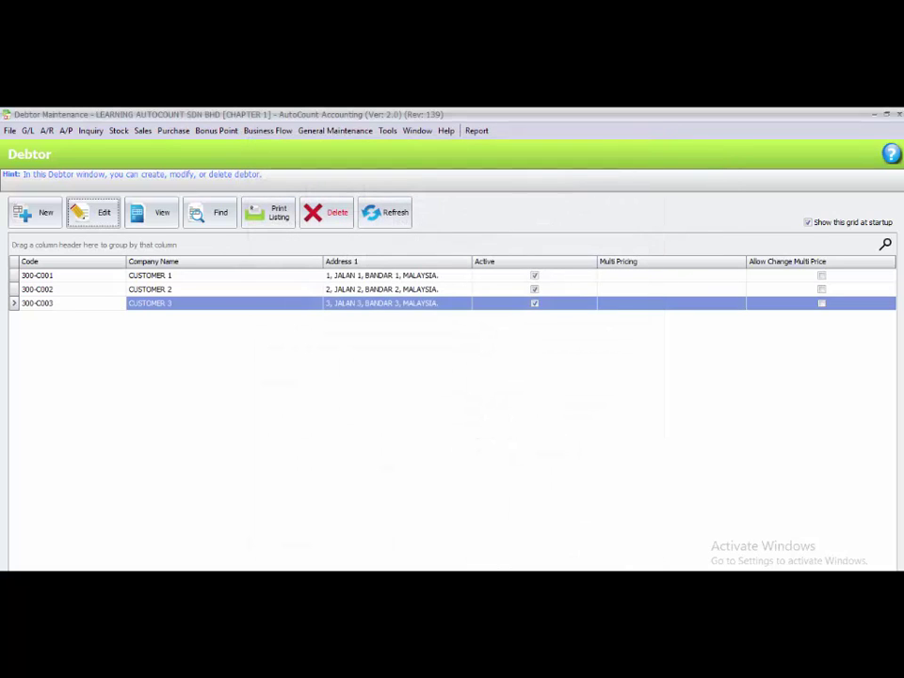
left_click(898, 114)
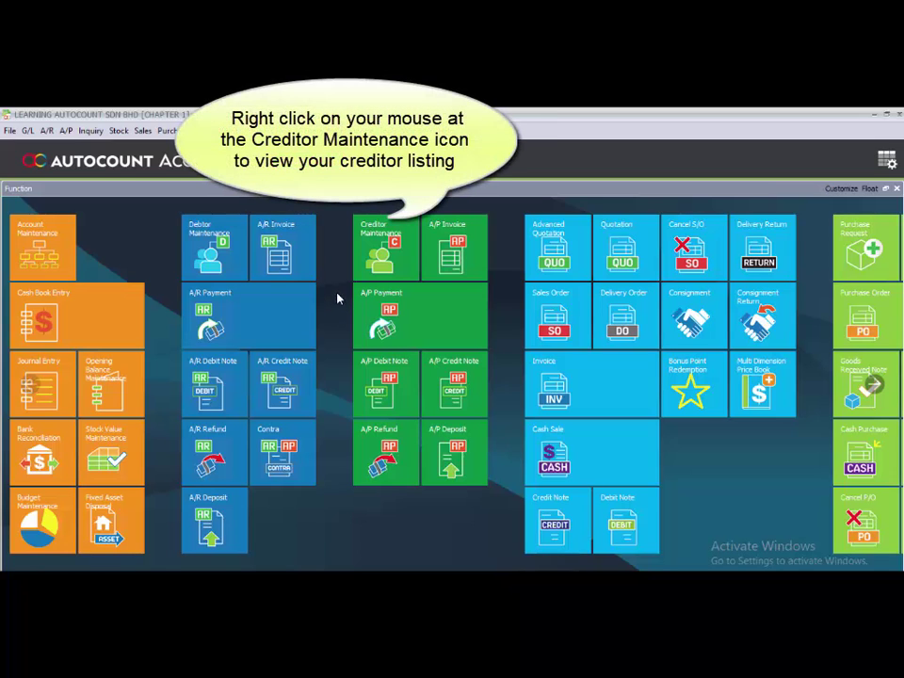
Step: In Creditor Maintenance, set SUPPLIER A's credit term to Net 45 days and save the account
left_click(374, 253)
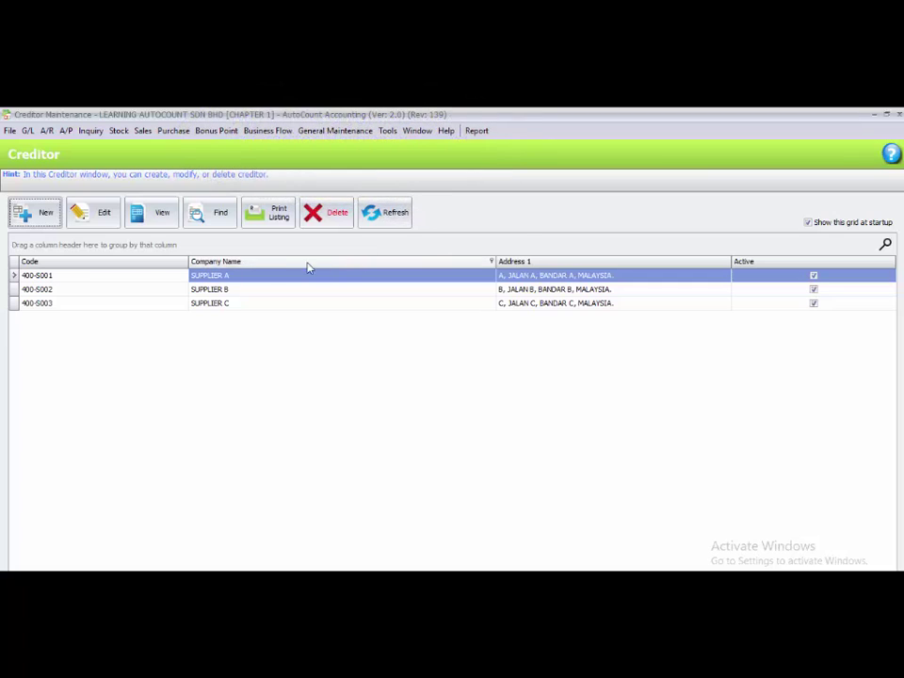
left_click(162, 279)
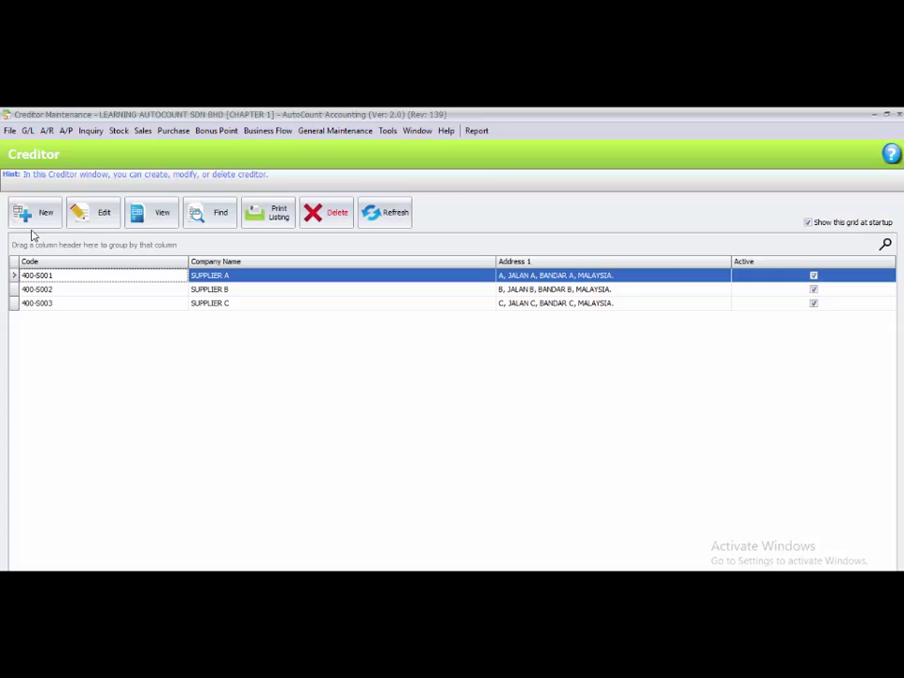
left_click(91, 224)
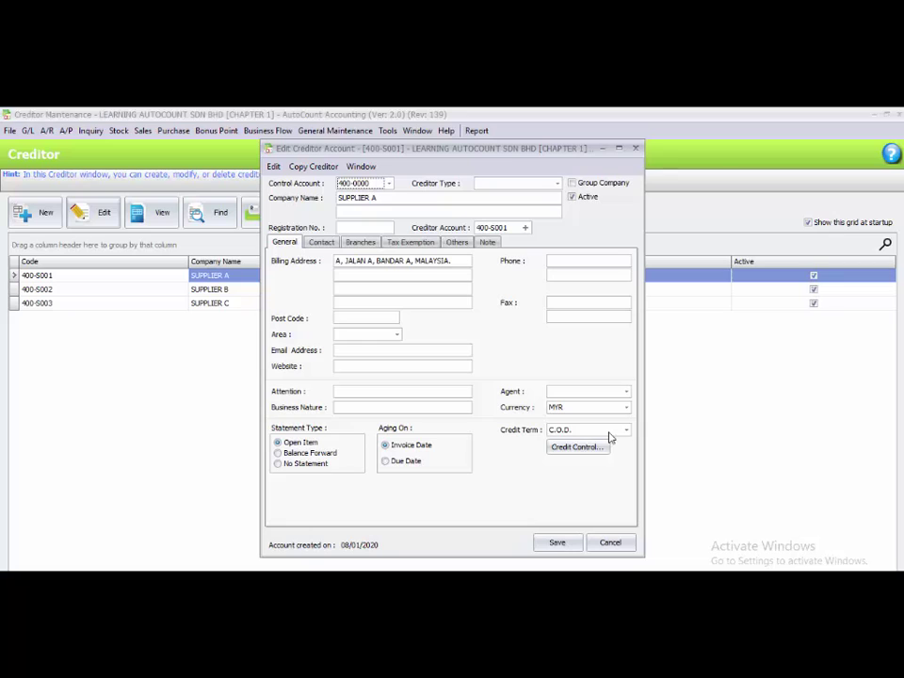
left_click(611, 433)
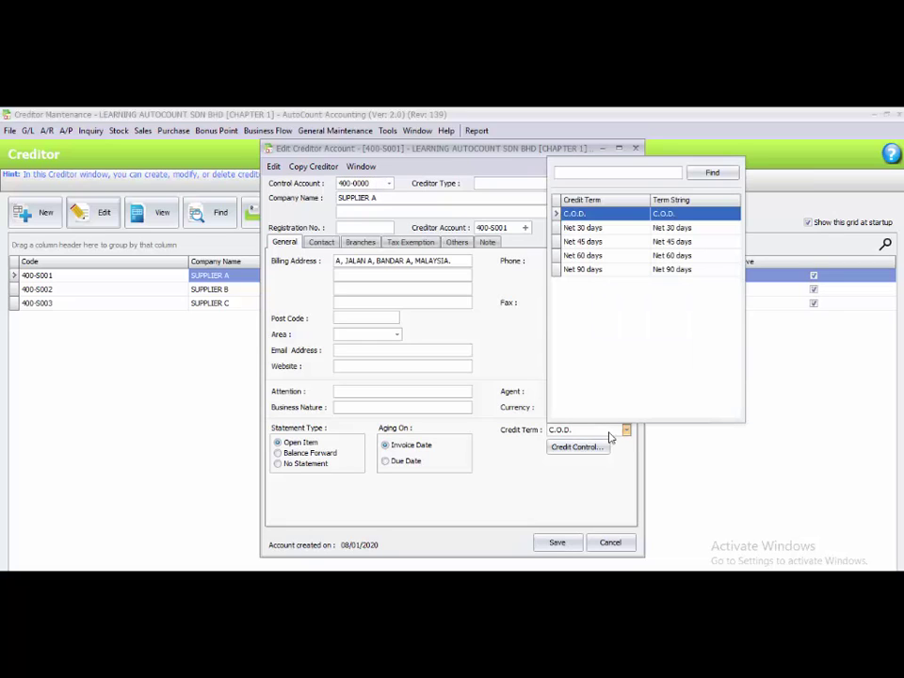
left_click(617, 244)
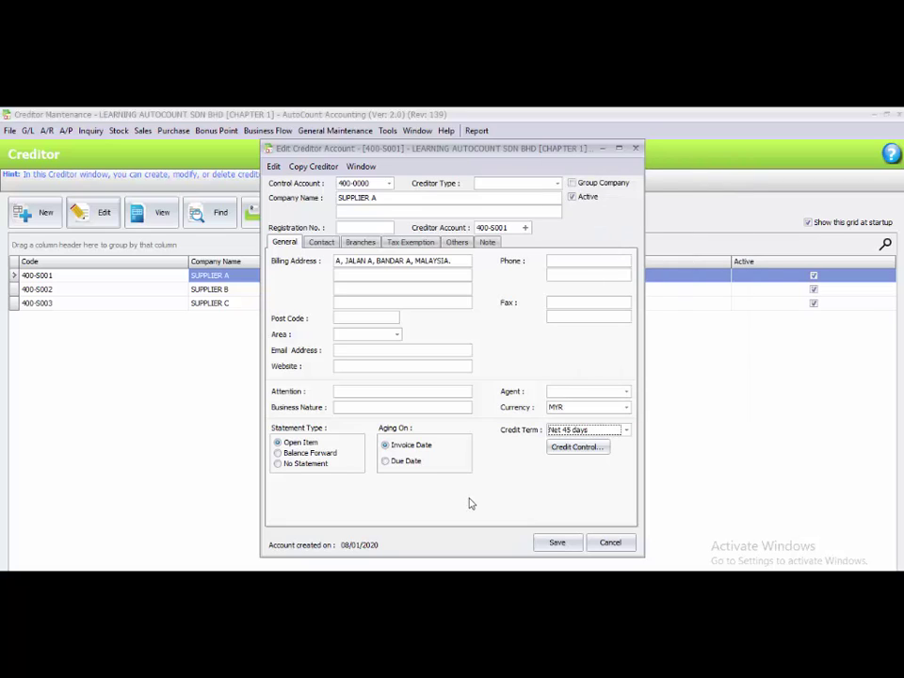
left_click(555, 543)
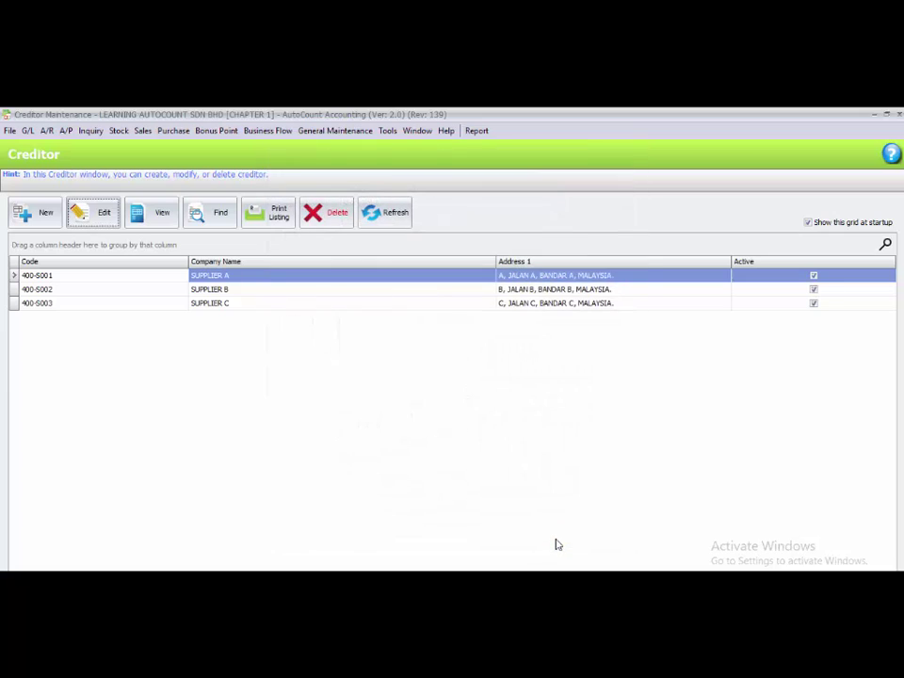
Step: Set SUPPLIER B's credit term to Net 45 days and save the creditor account
left_click(161, 293)
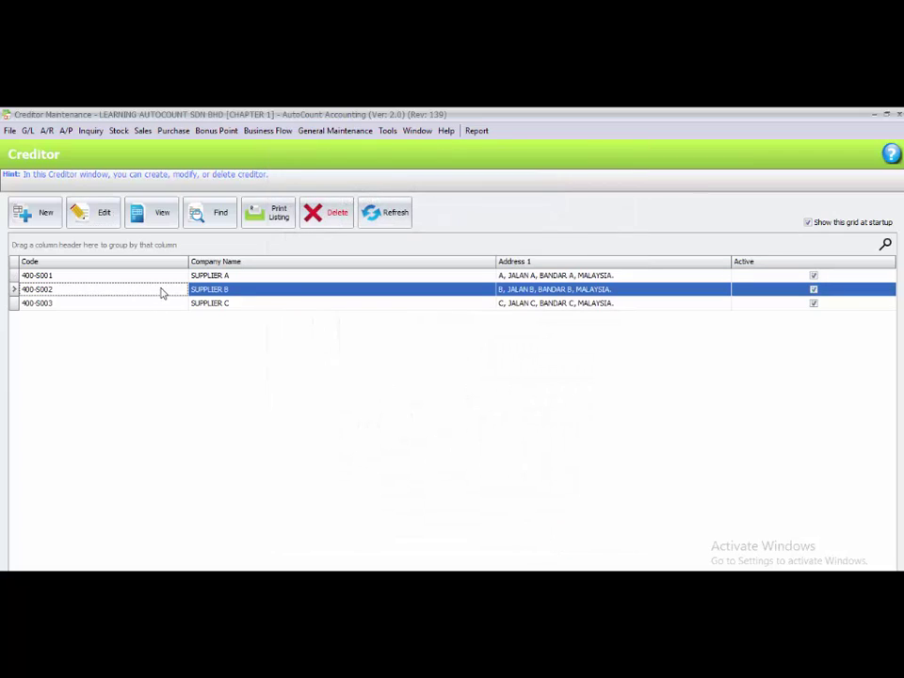
left_click(69, 221)
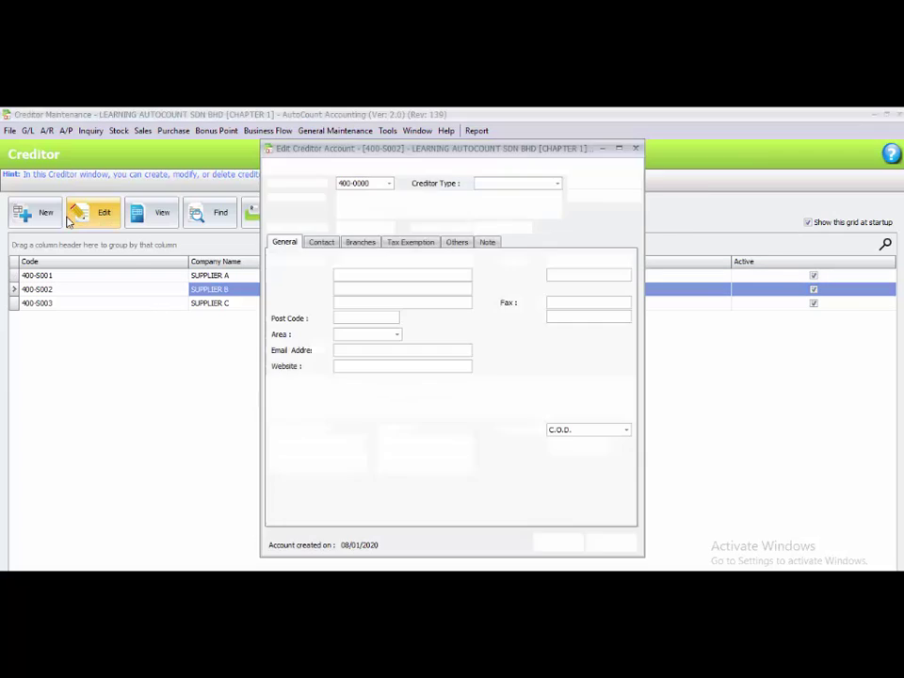
left_click(621, 429)
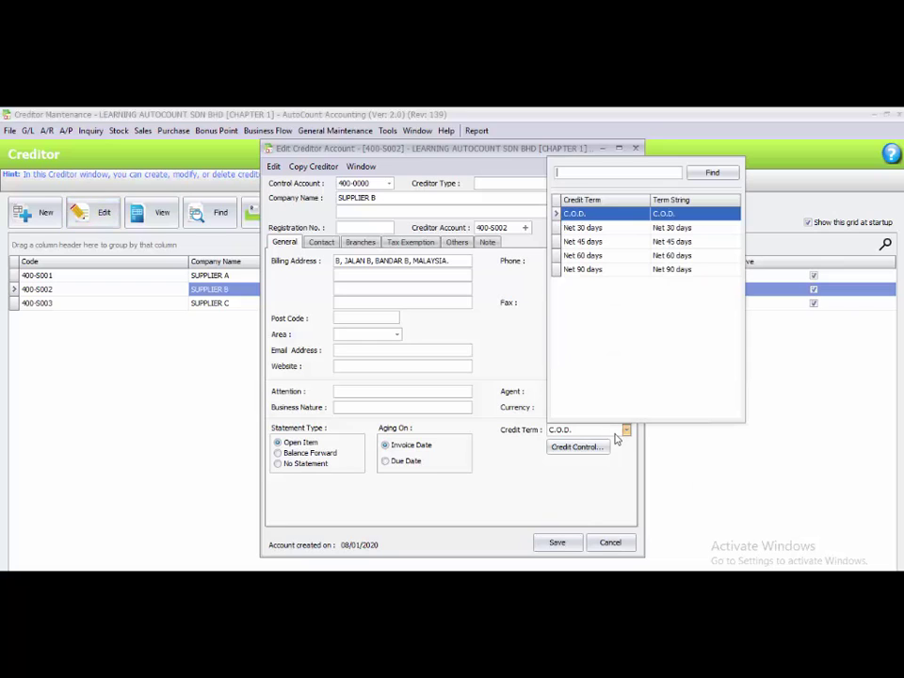
left_click(602, 241)
left_click(557, 544)
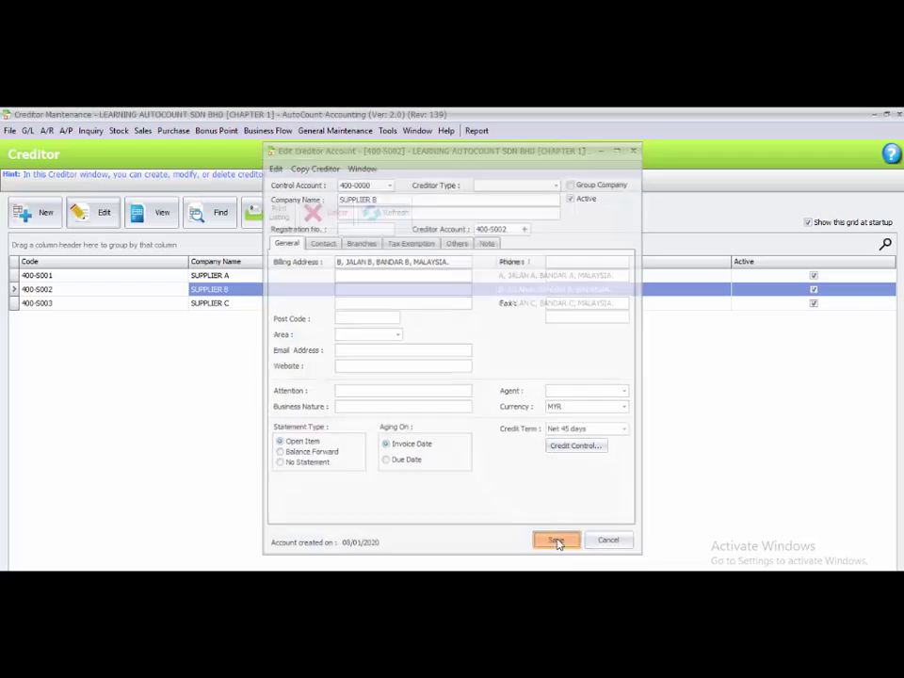
Step: Set SUPPLIER C's credit term to Net 45 days and save the creditor account
left_click(74, 305)
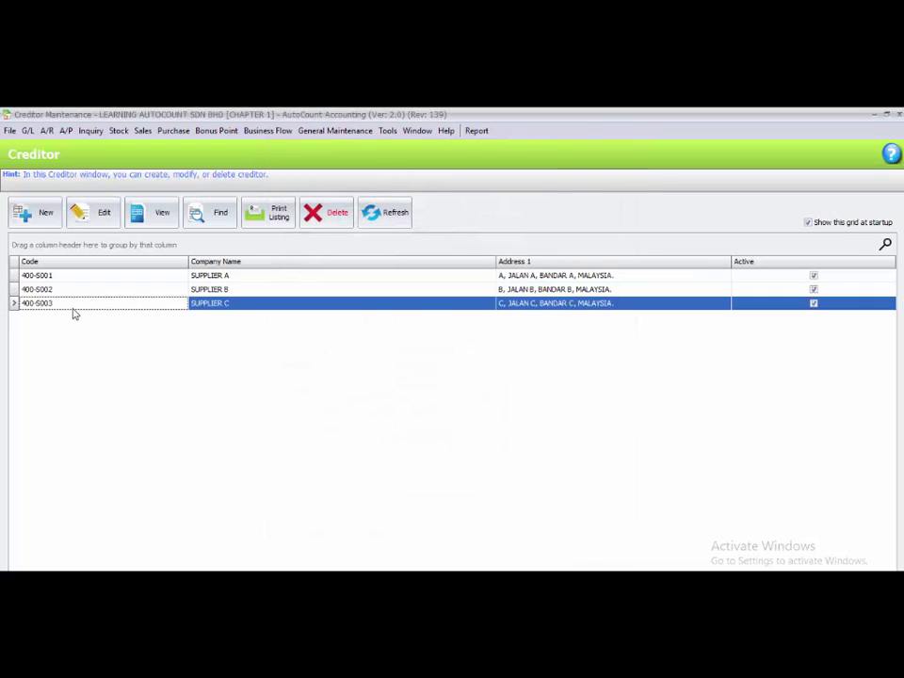
left_click(95, 211)
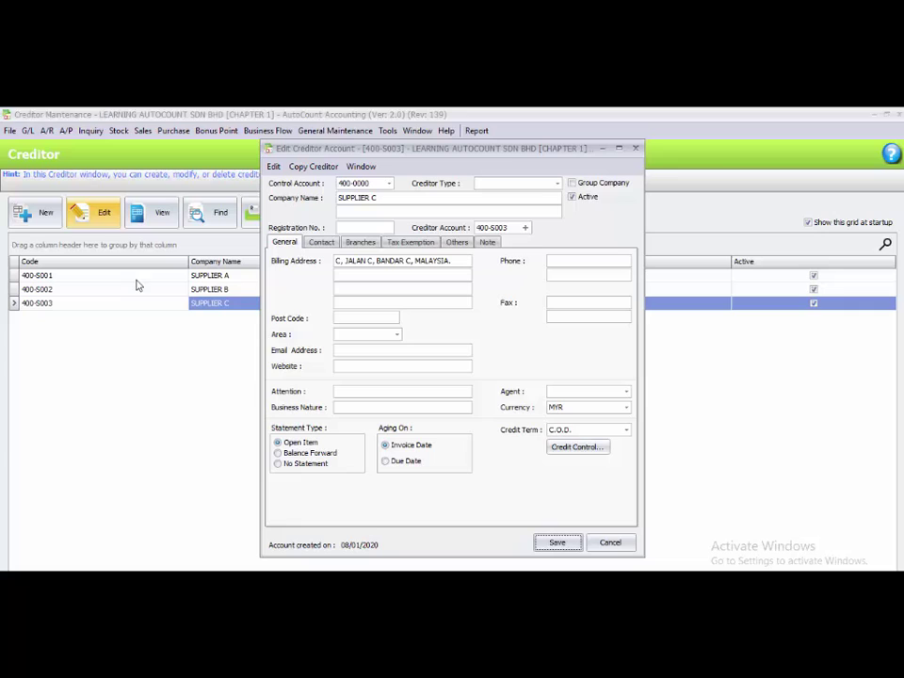
left_click(568, 431)
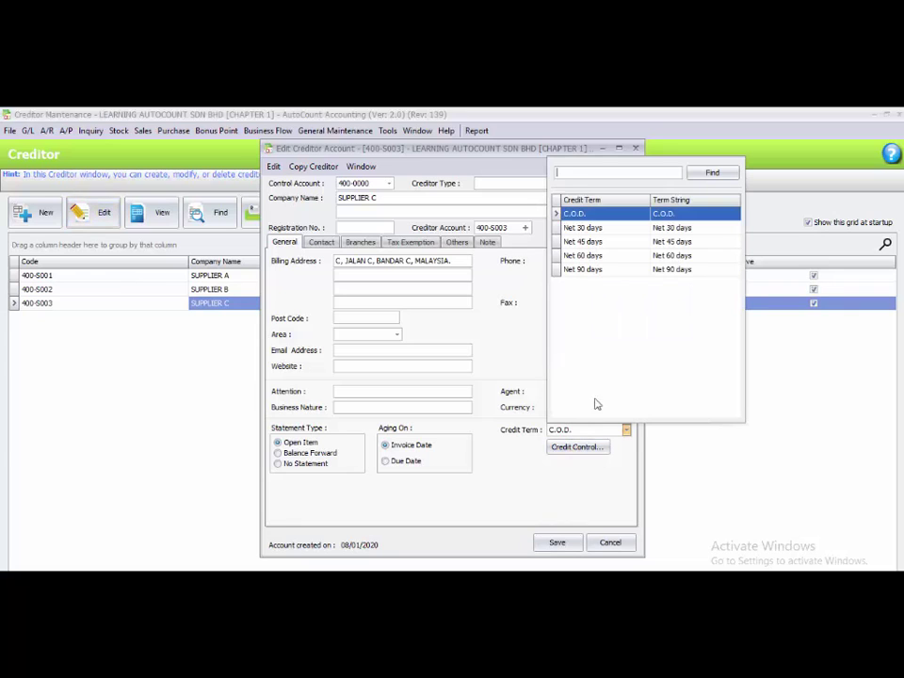
left_click(637, 242)
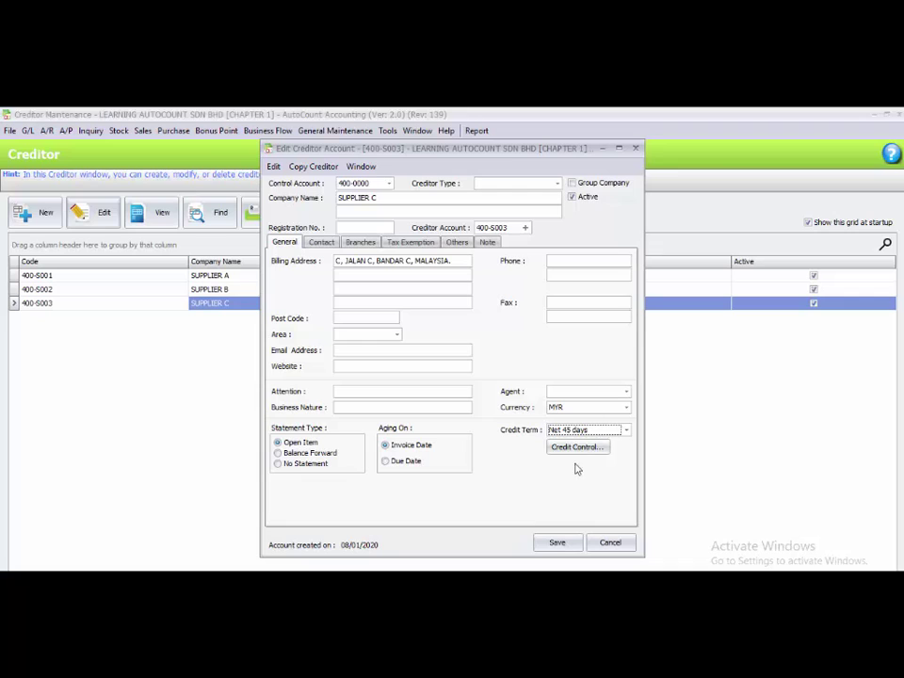
left_click(557, 543)
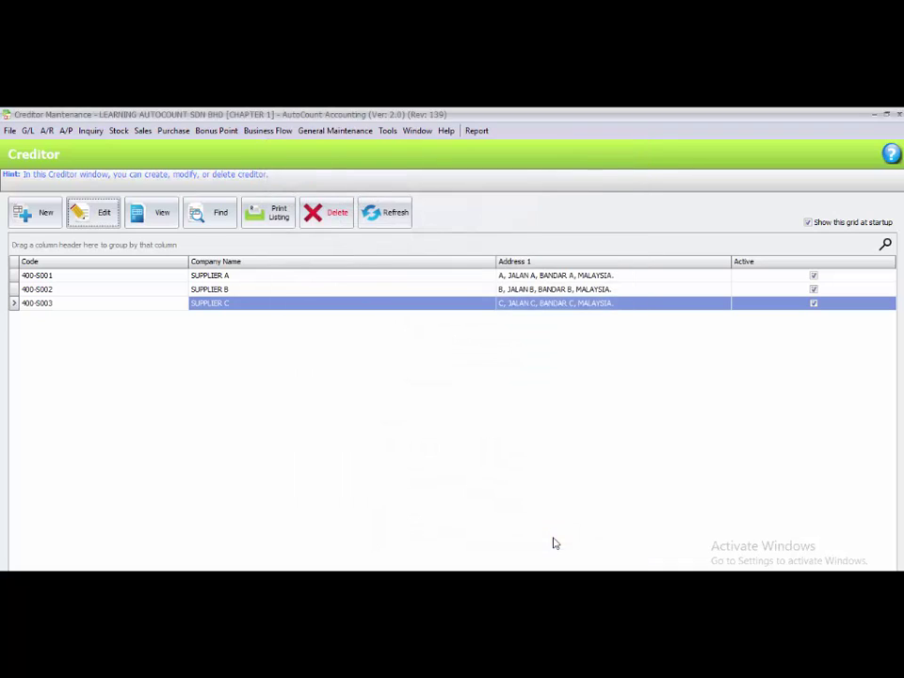